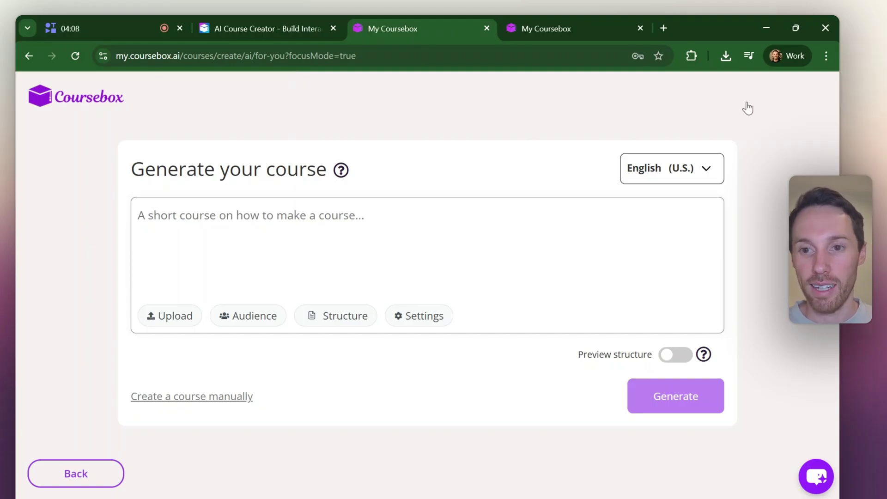
- Search the course languages for "french", clear the search, and close the language selection without choosing another language
{"action": "left_click", "coordinate": [698, 170]}
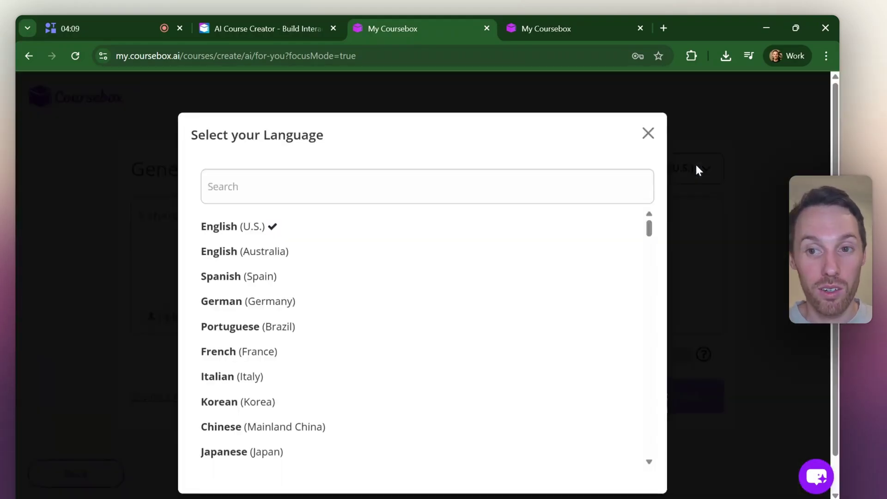
{"action": "left_click", "coordinate": [335, 183]}
{"action": "type", "text": "fre"}
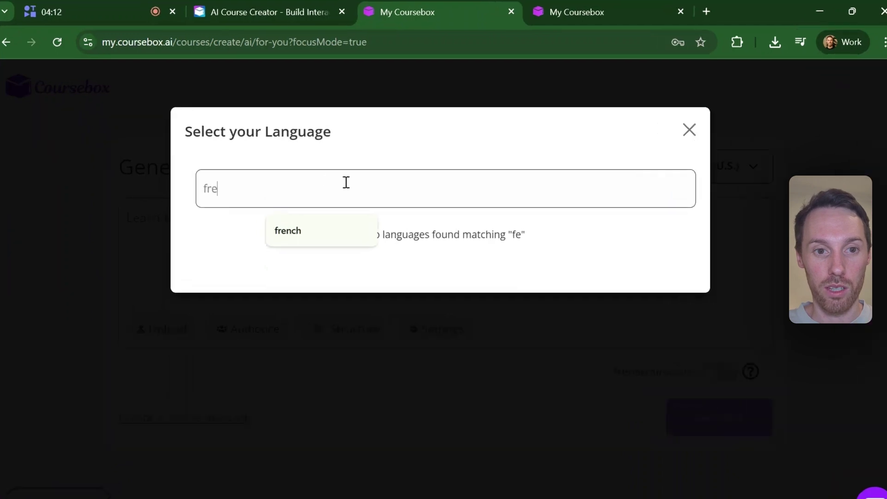
{"action": "type", "text": "nch"}
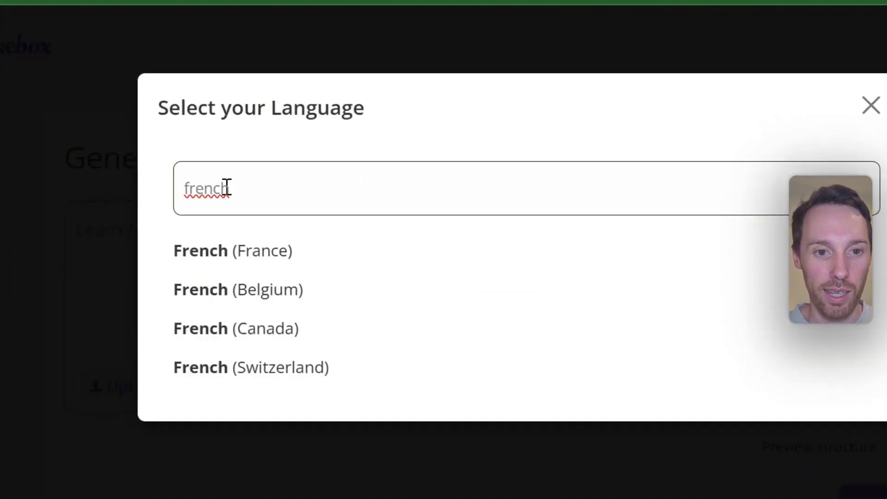
{"action": "double_click", "coordinate": [226, 188]}
{"action": "key", "text": "BackSpace"}
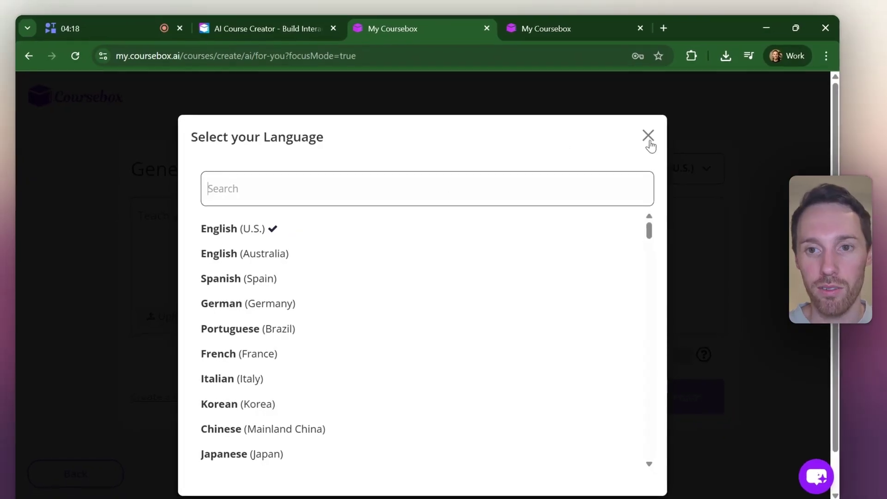
{"action": "left_click", "coordinate": [649, 136]}
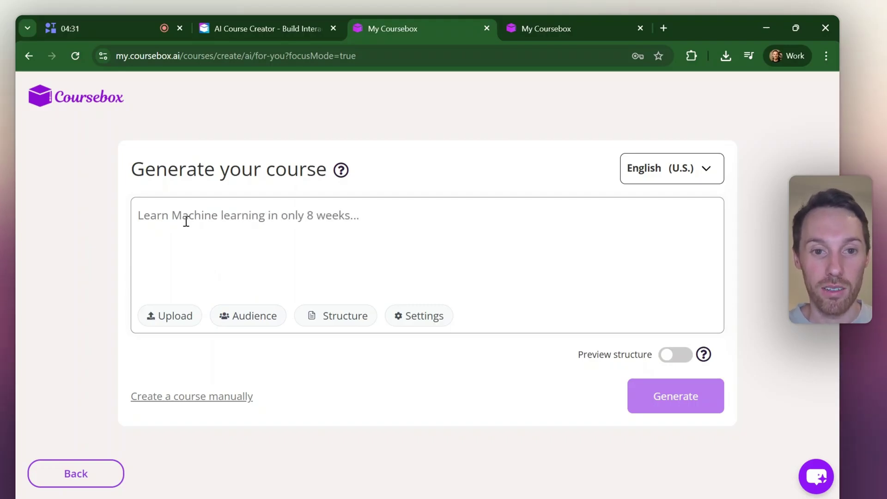
- Upload "Essential First Aid Skills_ A Comprehensive Online Course_184727.pdf" from Downloads as existing content for training the AI
{"action": "left_click", "coordinate": [187, 320]}
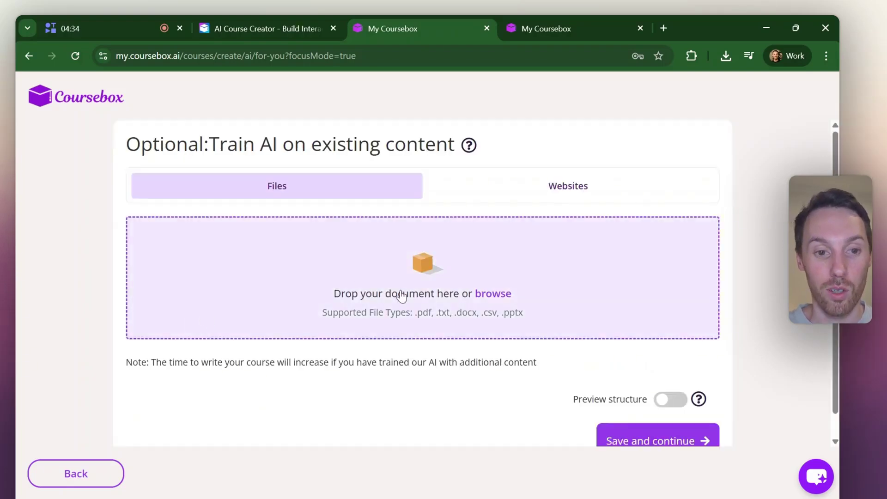
{"action": "left_click", "coordinate": [424, 291]}
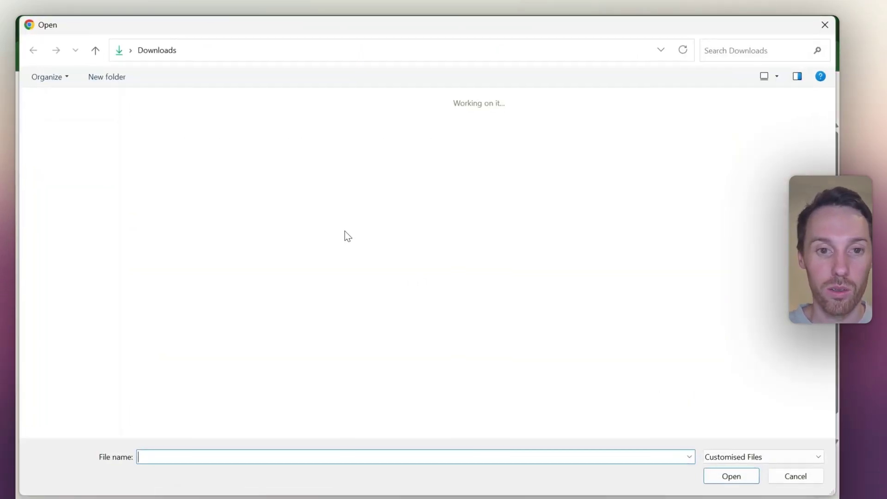
{"action": "left_click", "coordinate": [171, 152]}
{"action": "double_click", "coordinate": [171, 151]}
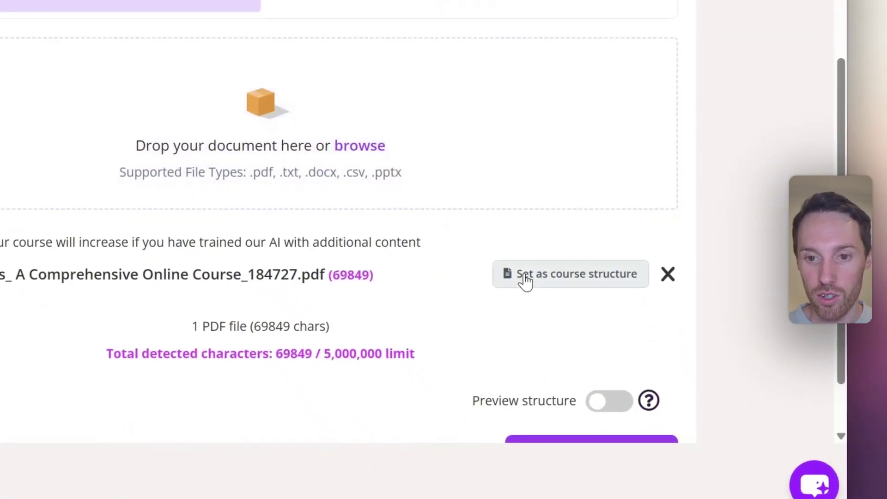
- Set the uploaded first aid PDF as the course structure and save the training content
{"action": "left_click", "coordinate": [615, 387]}
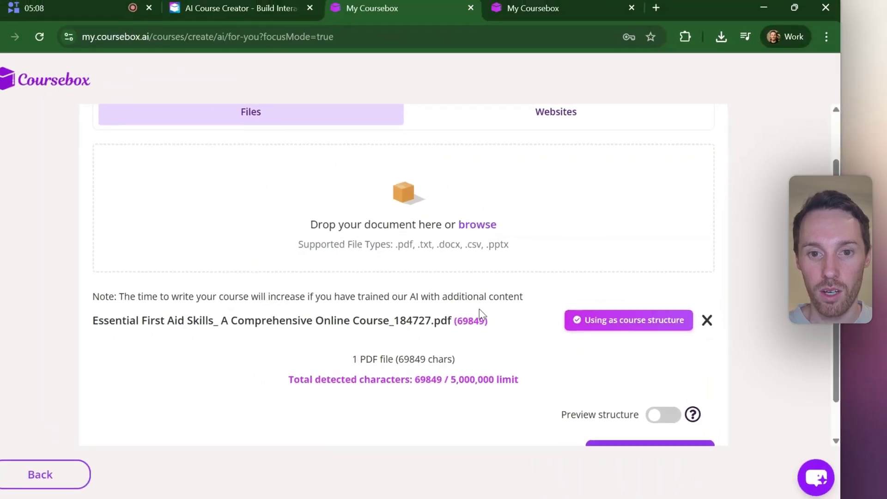
{"action": "scroll", "coordinate": [488, 270], "scroll_direction": "up", "scroll_amount": 1}
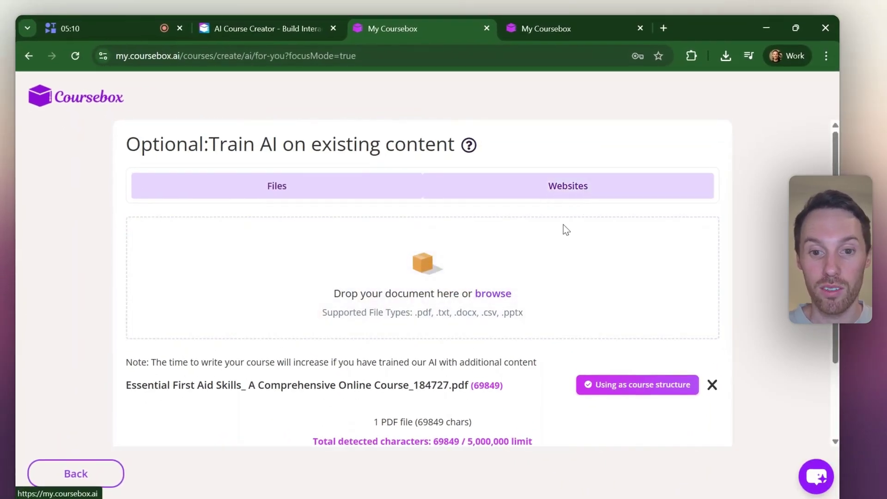
{"action": "scroll", "coordinate": [366, 328], "scroll_direction": "down", "scroll_amount": 1}
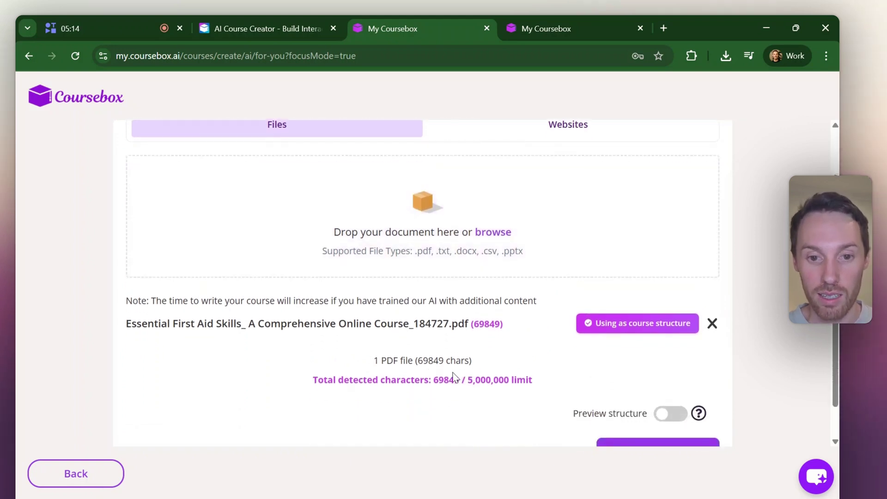
{"action": "scroll", "coordinate": [505, 396], "scroll_direction": "down", "scroll_amount": 1}
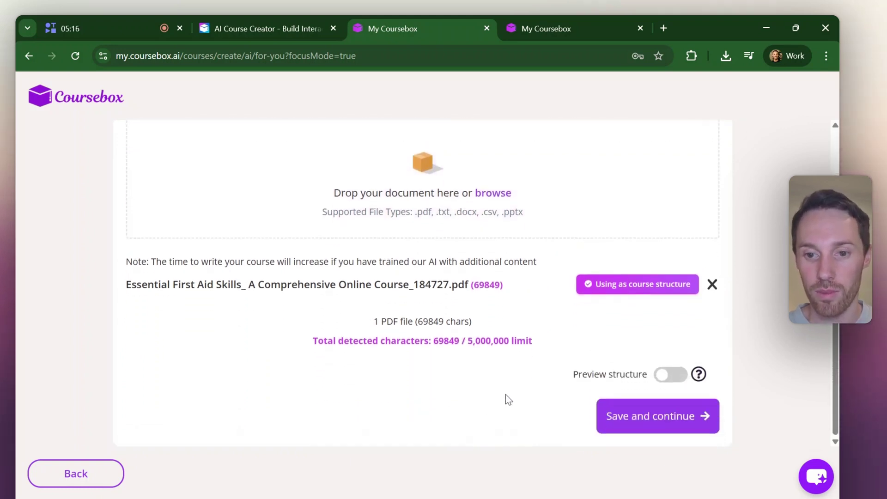
{"action": "left_click", "coordinate": [631, 421]}
- Replace the course prompt with a description of an online First Aid course covering common medical emergencies, basic life support and managing injuries
{"action": "scroll", "coordinate": [311, 359], "scroll_direction": "up", "scroll_amount": 3}
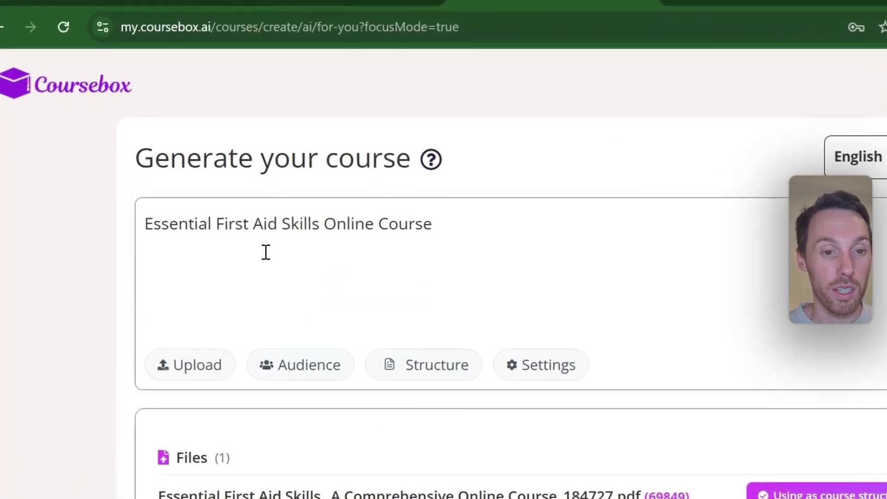
{"action": "triple_click", "coordinate": [223, 219]}
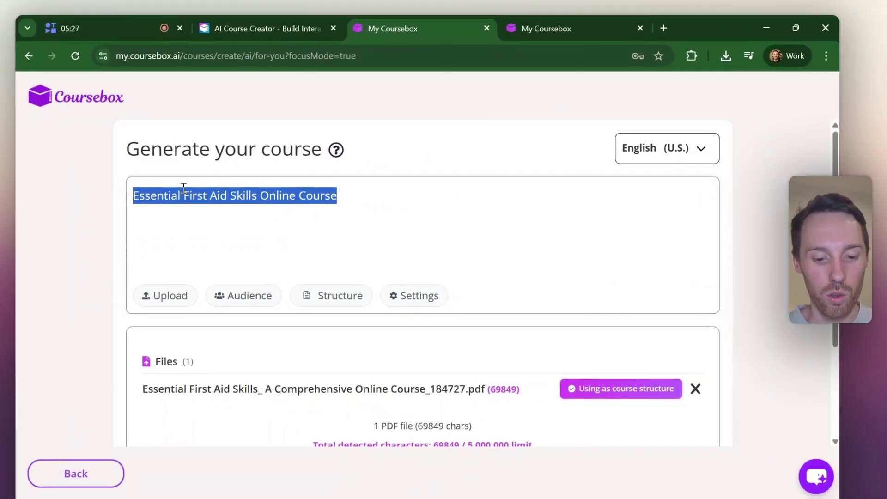
{"action": "type", "text": "An online First Aid course designed to teach essential first aid skills and knowledge. The course covers how to respond to common medical emergencies, provide basic life support, manage injuries, and act confidently until professional help arrives."}
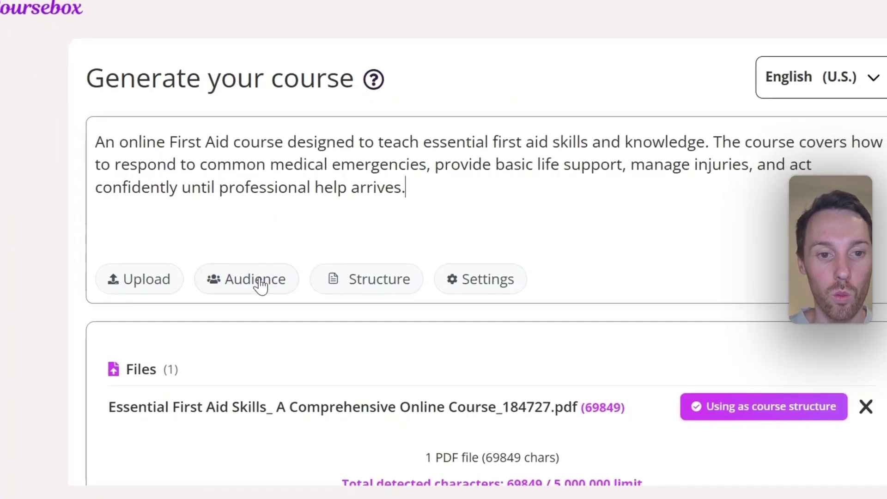
- Set the audience to "First aid professionals, including lifeguards and medical/allied health workers." and save it
{"action": "left_click", "coordinate": [254, 296]}
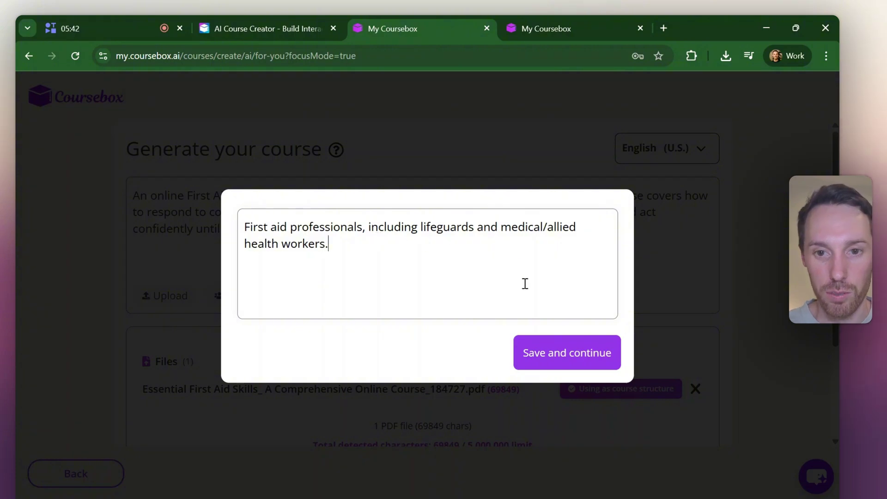
{"action": "left_click", "coordinate": [586, 355]}
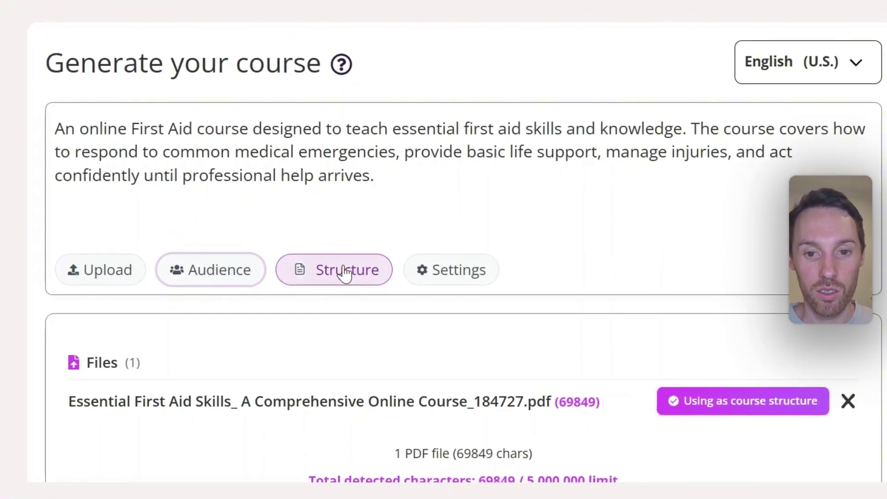
- Review the course structure setup that uses the uploaded file and return to the course prompt
{"action": "left_click", "coordinate": [345, 271]}
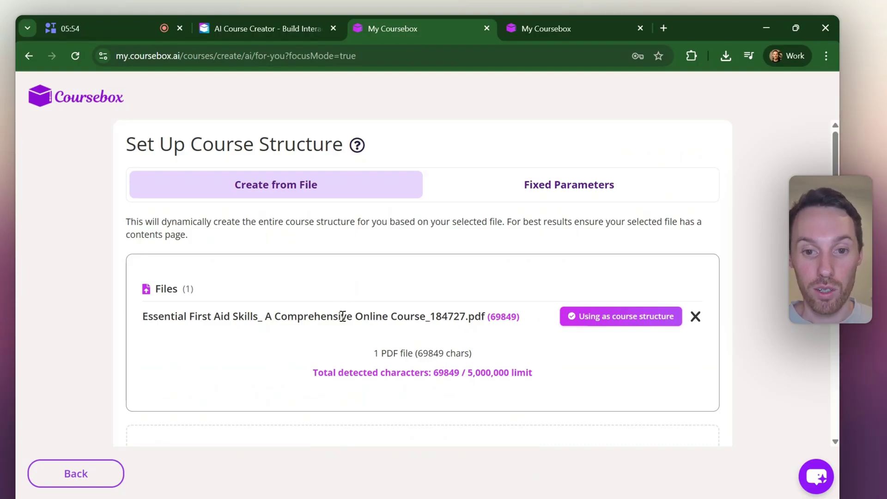
{"action": "scroll", "coordinate": [604, 327], "scroll_direction": "down", "scroll_amount": 1}
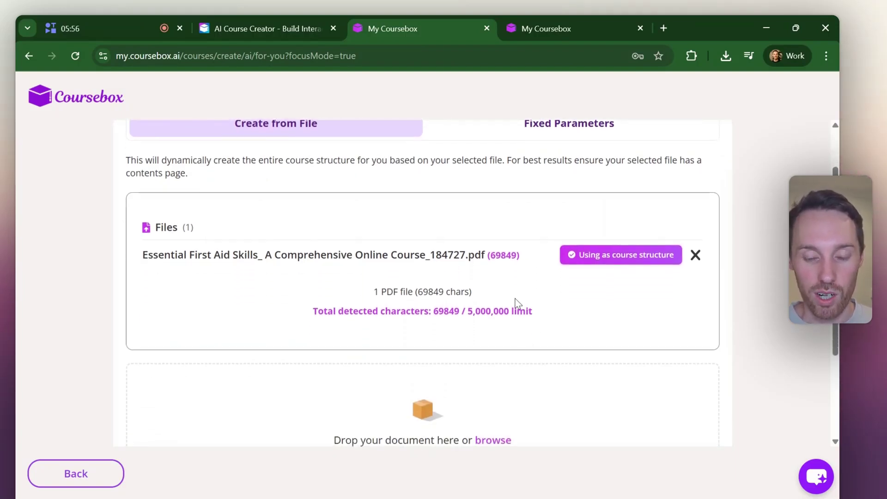
{"action": "scroll", "coordinate": [511, 298], "scroll_direction": "down", "scroll_amount": 2}
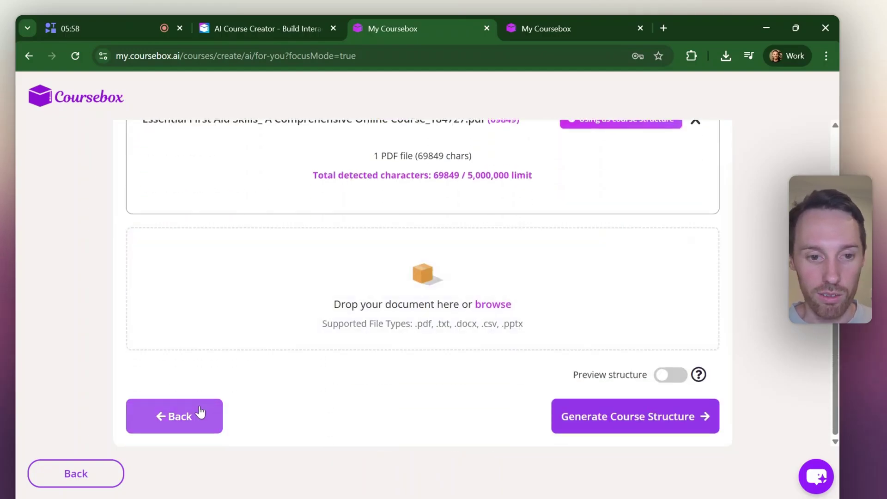
{"action": "left_click", "coordinate": [189, 422]}
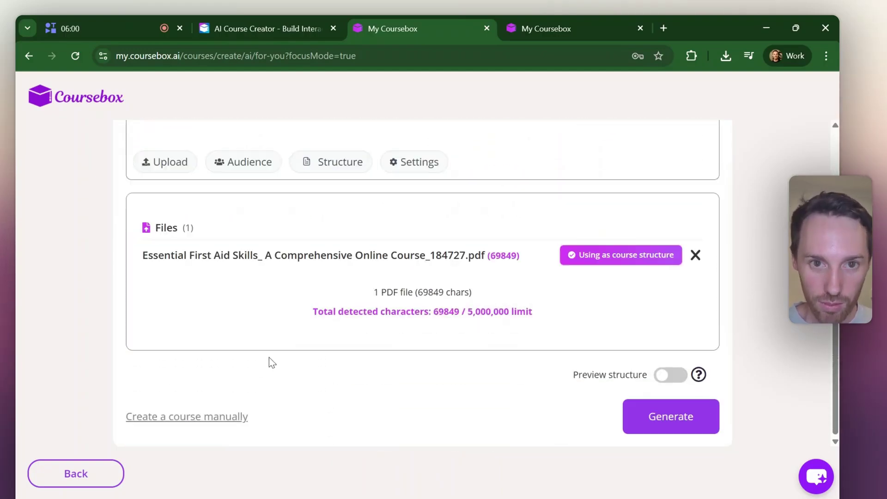
- Enable Generate AI Images in the course generation settings and save them
{"action": "scroll", "coordinate": [302, 328], "scroll_direction": "up", "scroll_amount": 2}
{"action": "left_click", "coordinate": [406, 299]}
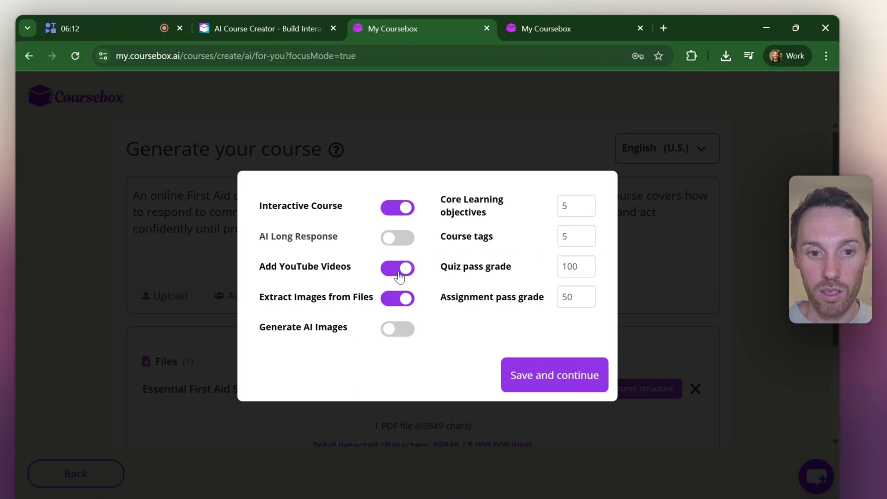
{"action": "left_click", "coordinate": [393, 333]}
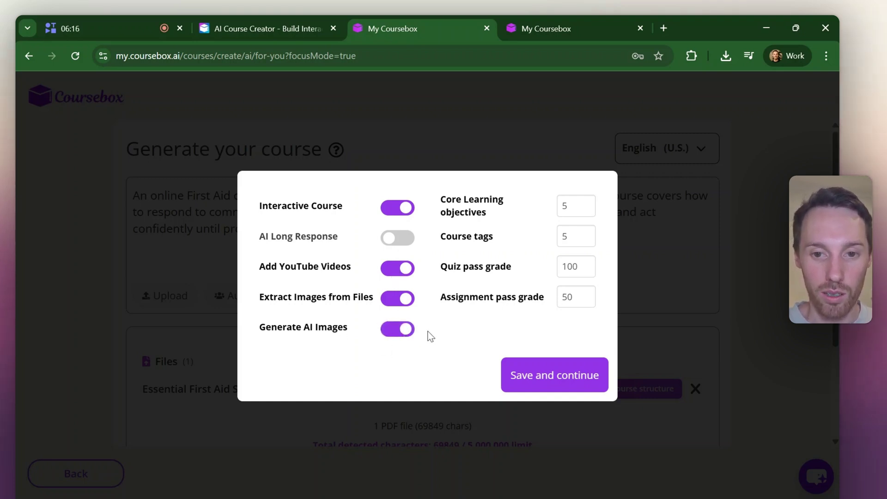
{"action": "left_click", "coordinate": [552, 387]}
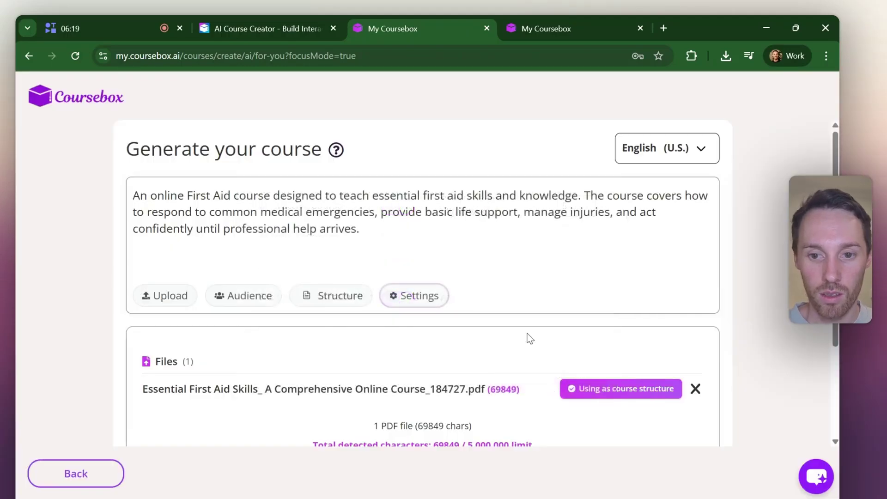
- Enable the structure preview and generate the course structure
{"action": "scroll", "coordinate": [530, 339], "scroll_direction": "down", "scroll_amount": 3}
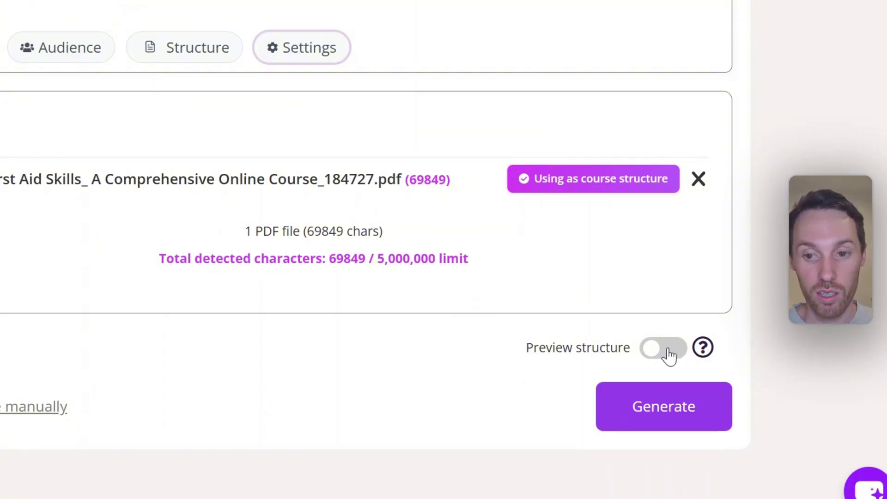
{"action": "left_click", "coordinate": [670, 355]}
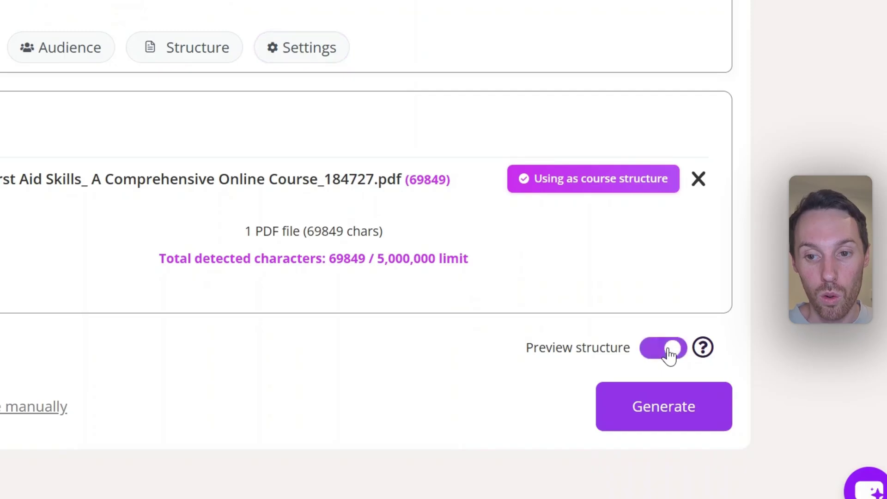
{"action": "left_click", "coordinate": [669, 409]}
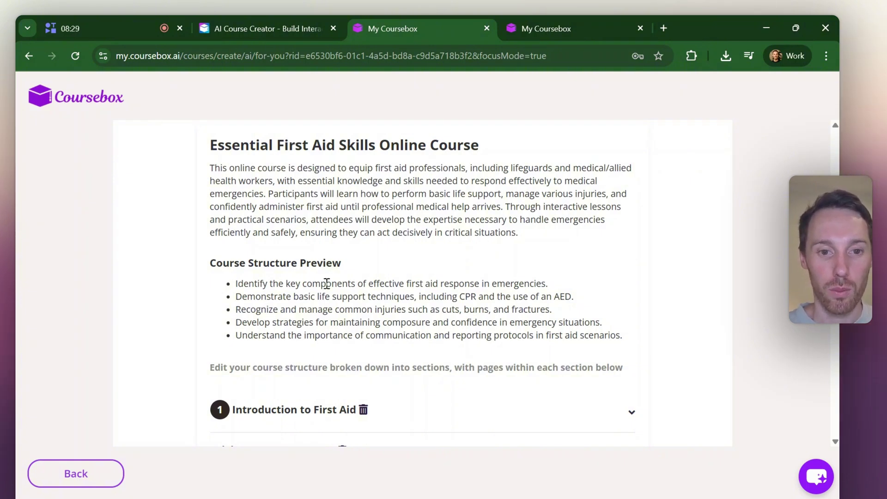
- Examine the sections, pages and quizzes of the generated course structure from the introduction through to the summary
{"action": "scroll", "coordinate": [337, 297], "scroll_direction": "down", "scroll_amount": 3}
{"action": "scroll", "coordinate": [434, 291], "scroll_direction": "down", "scroll_amount": 1}
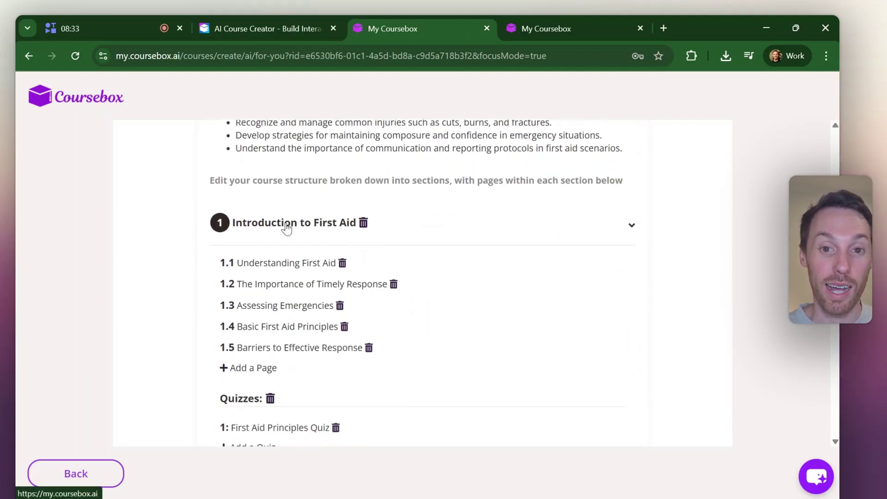
{"action": "scroll", "coordinate": [284, 230], "scroll_direction": "down", "scroll_amount": 1}
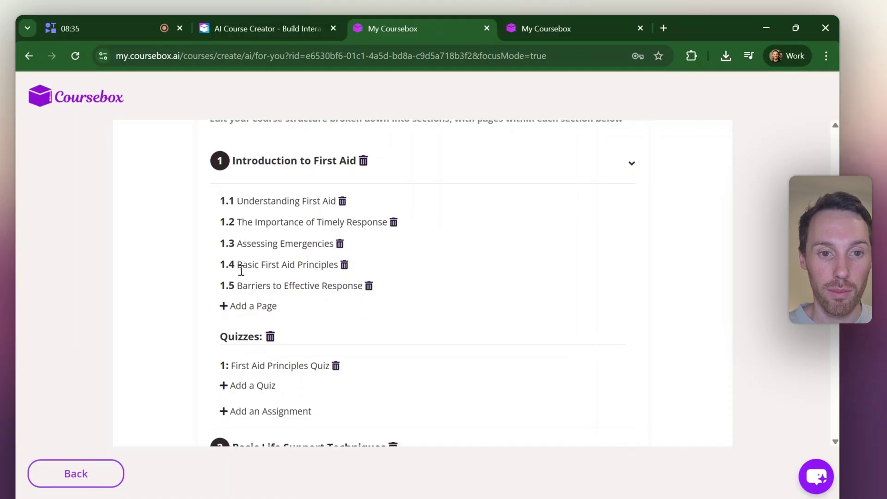
{"action": "scroll", "coordinate": [282, 309], "scroll_direction": "down", "scroll_amount": 1}
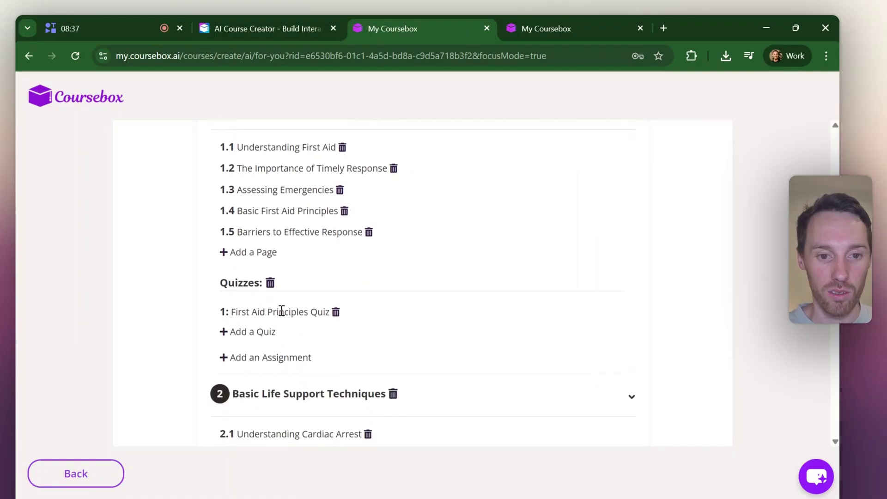
{"action": "scroll", "coordinate": [282, 309], "scroll_direction": "down", "scroll_amount": 3}
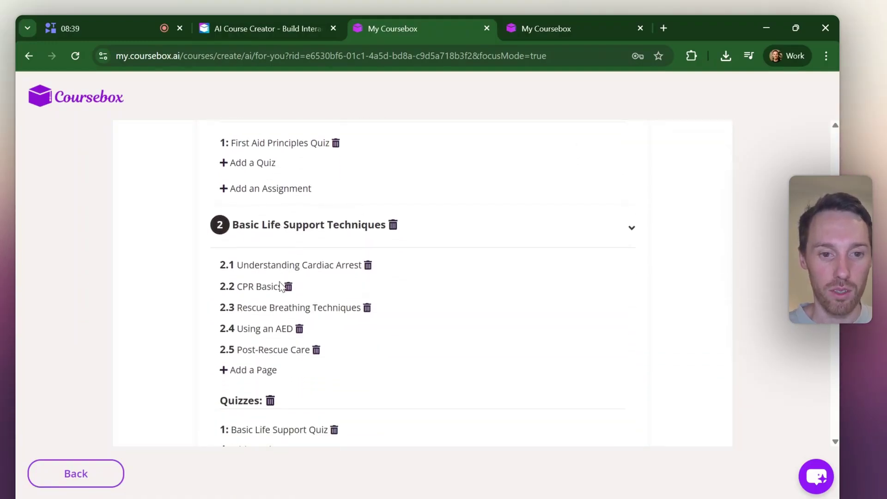
{"action": "scroll", "coordinate": [283, 281], "scroll_direction": "down", "scroll_amount": 5}
{"action": "scroll", "coordinate": [287, 275], "scroll_direction": "down", "scroll_amount": 9}
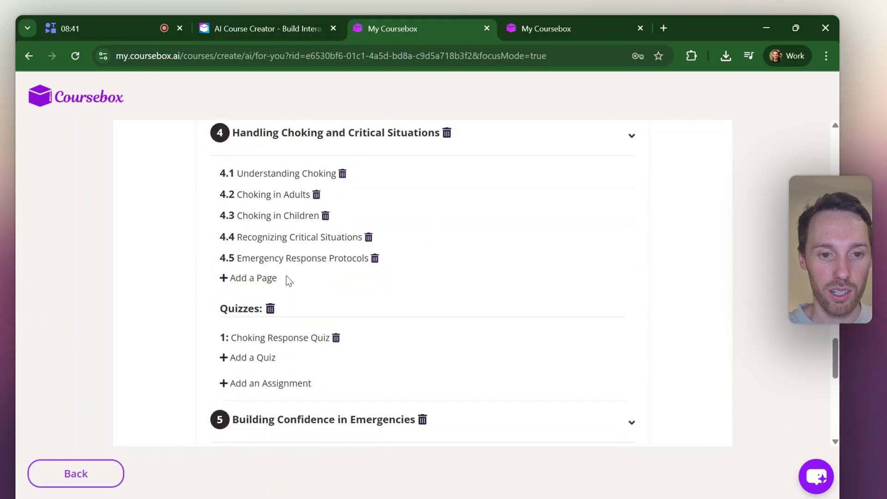
{"action": "scroll", "coordinate": [287, 275], "scroll_direction": "down", "scroll_amount": 7}
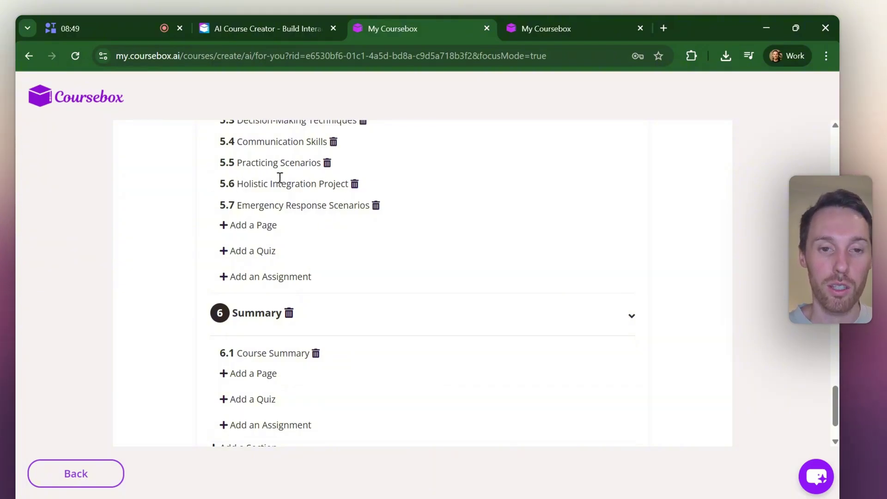
{"action": "scroll", "coordinate": [305, 181], "scroll_direction": "down", "scroll_amount": 2}
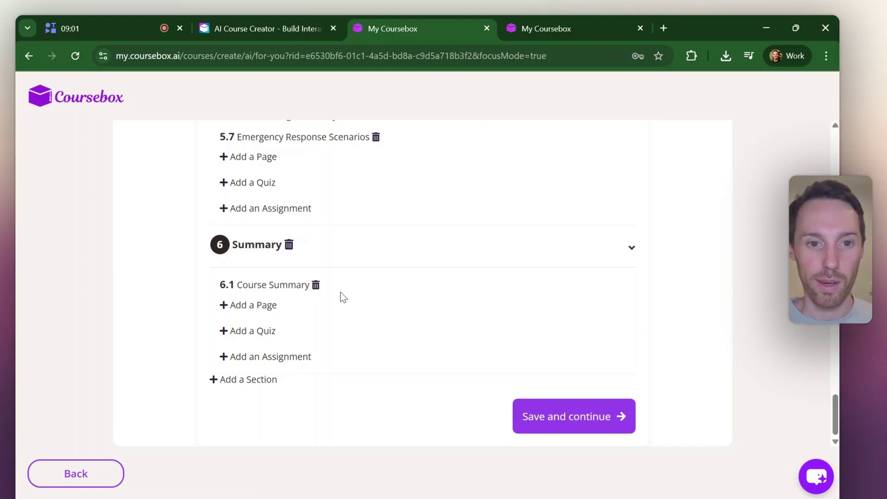
{"action": "scroll", "coordinate": [344, 297], "scroll_direction": "up", "scroll_amount": 15}
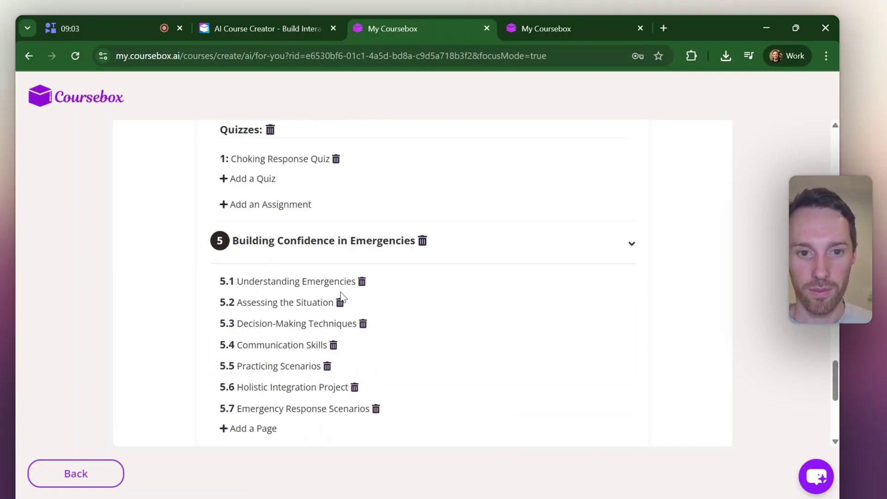
- Try renaming the "Building Confidence in Emergencies" section to "dfsdf" and undo the renaming
{"action": "scroll", "coordinate": [343, 295], "scroll_direction": "down", "scroll_amount": 8}
{"action": "scroll", "coordinate": [343, 294], "scroll_direction": "down", "scroll_amount": 8}
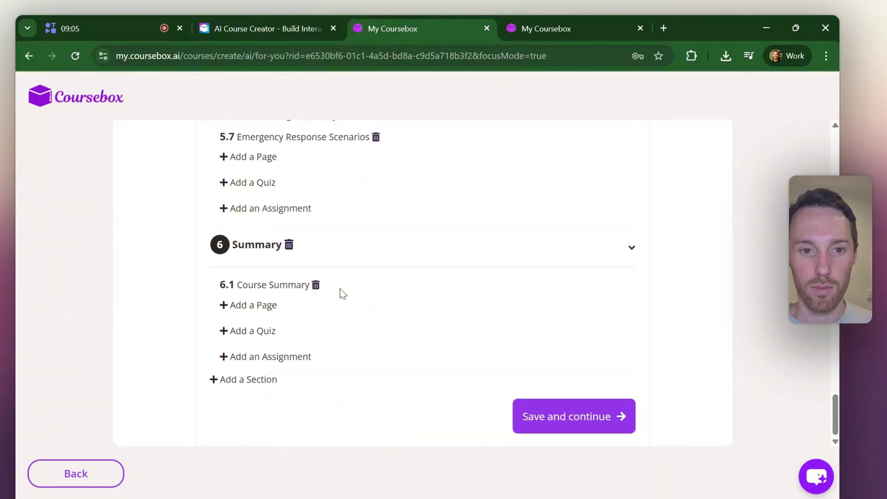
{"action": "scroll", "coordinate": [330, 288], "scroll_direction": "up", "scroll_amount": 4}
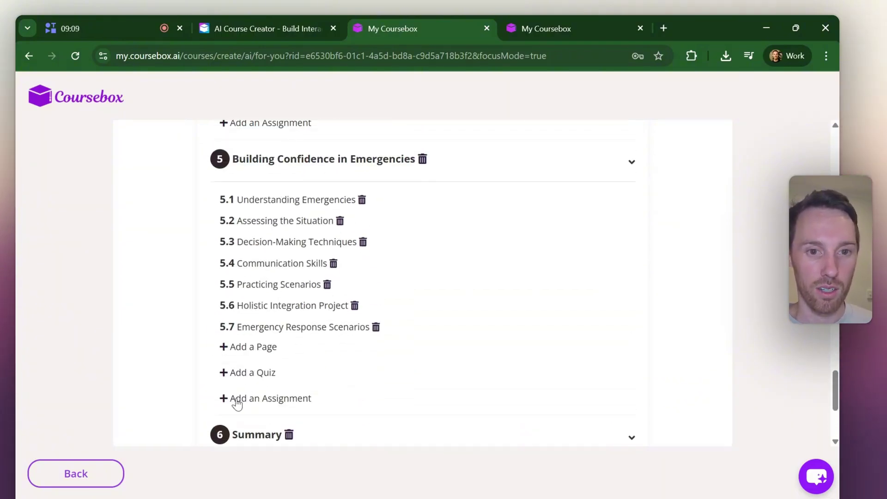
{"action": "scroll", "coordinate": [300, 361], "scroll_direction": "up", "scroll_amount": 4}
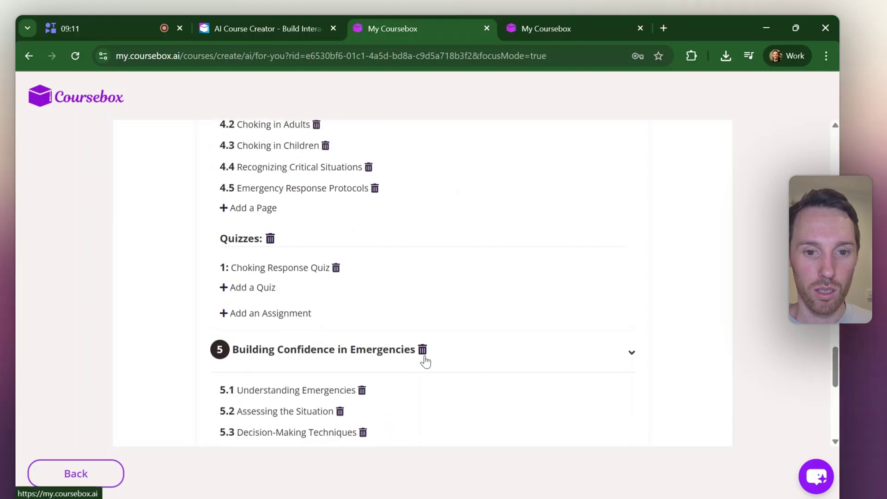
{"action": "left_click", "coordinate": [336, 350]}
{"action": "triple_click", "coordinate": [328, 350]}
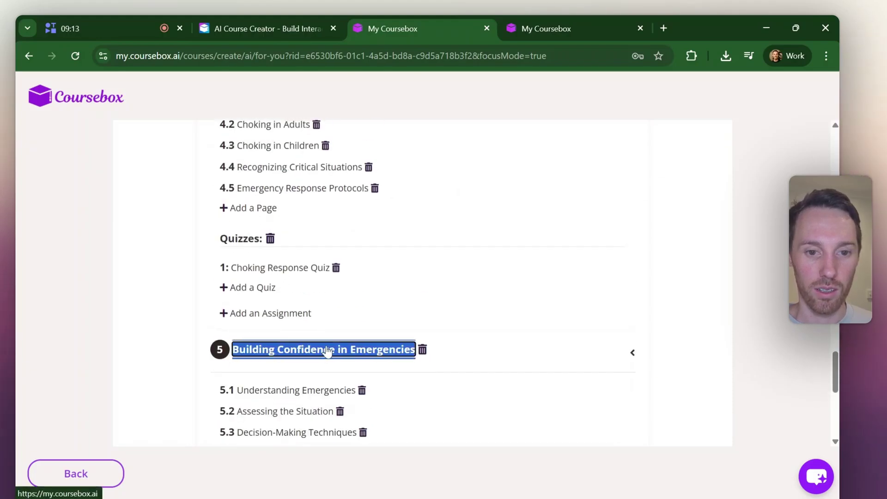
{"action": "type", "text": "dfsdf"}
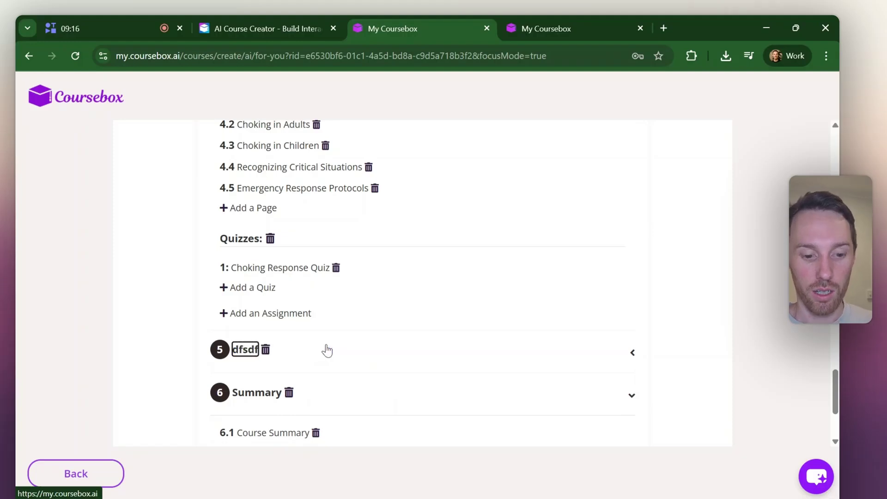
{"action": "key", "text": "ctrl+z"}
{"action": "scroll", "coordinate": [462, 350], "scroll_direction": "down", "scroll_amount": 3}
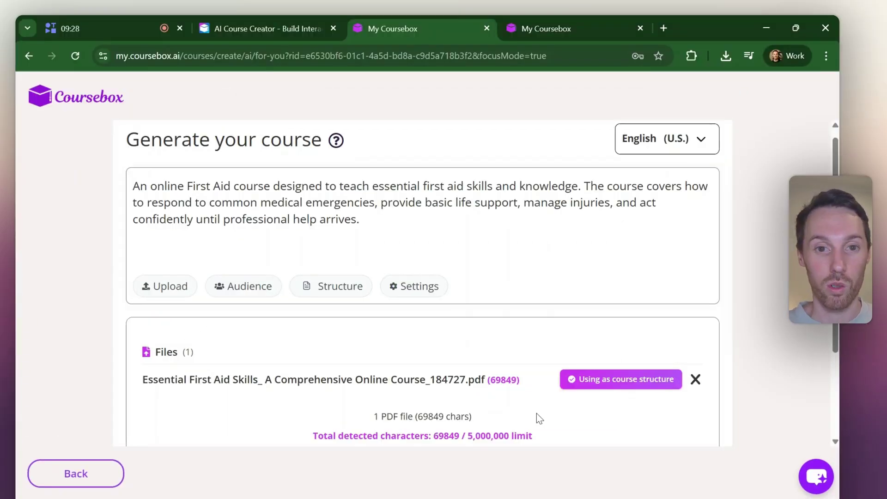
- Review the course generation setup with its attached PDF and the section outline of the generated course
{"action": "scroll", "coordinate": [538, 415], "scroll_direction": "down", "scroll_amount": 2}
{"action": "scroll", "coordinate": [536, 417], "scroll_direction": "down", "scroll_amount": 1}
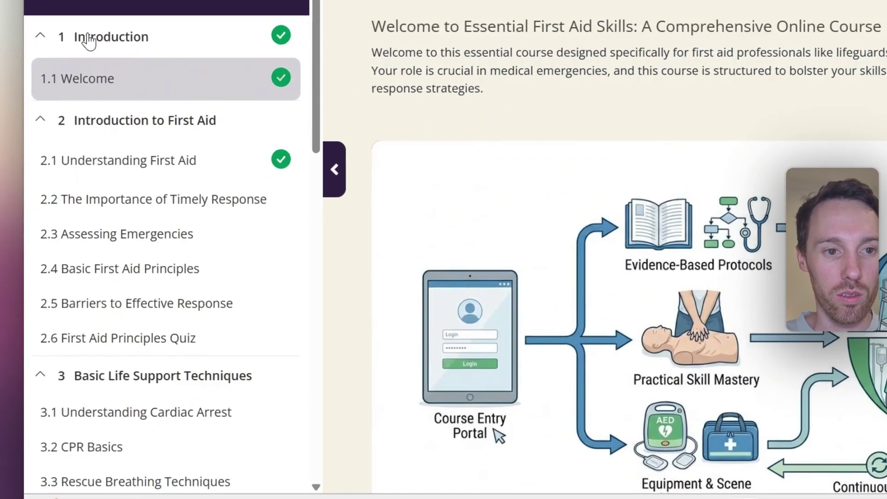
{"action": "scroll", "coordinate": [161, 141], "scroll_direction": "down", "scroll_amount": 5}
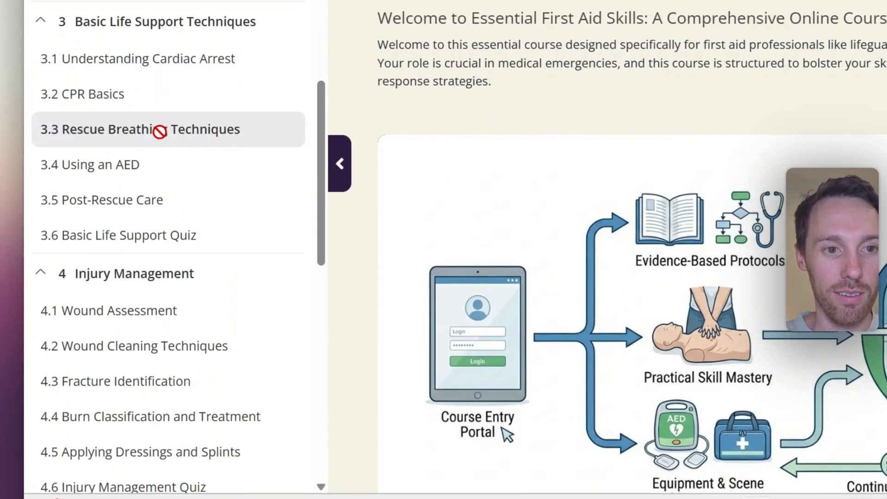
{"action": "scroll", "coordinate": [159, 134], "scroll_direction": "up", "scroll_amount": 7}
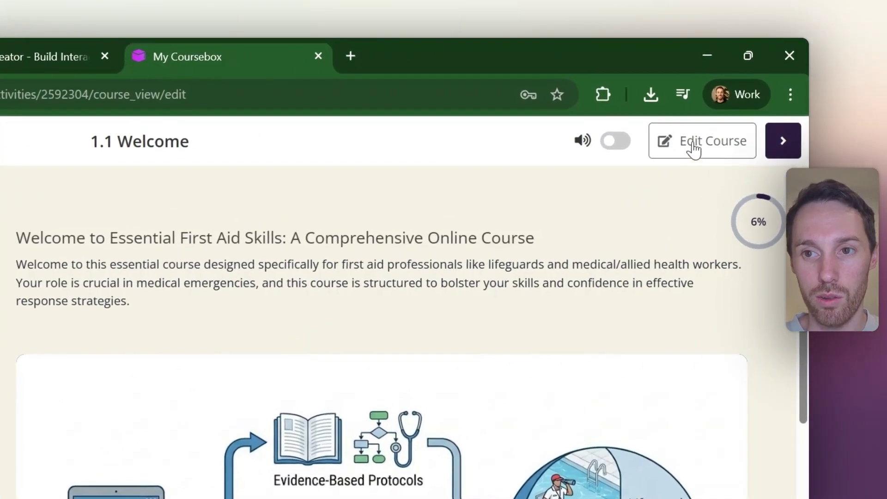
- Switch the generated course to editing and examine the text and image blocks of the 1.1 Welcome page
{"action": "left_click", "coordinate": [670, 157]}
{"action": "scroll", "coordinate": [372, 269], "scroll_direction": "down", "scroll_amount": 2}
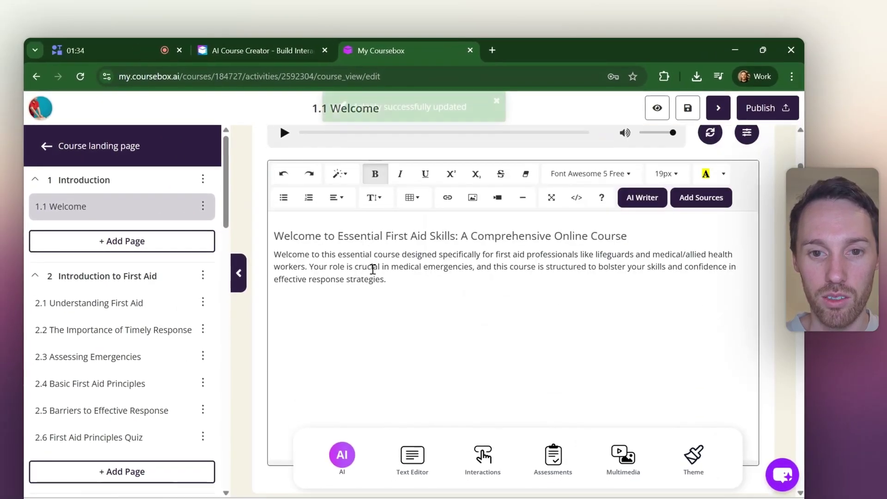
{"action": "scroll", "coordinate": [373, 269], "scroll_direction": "down", "scroll_amount": 10}
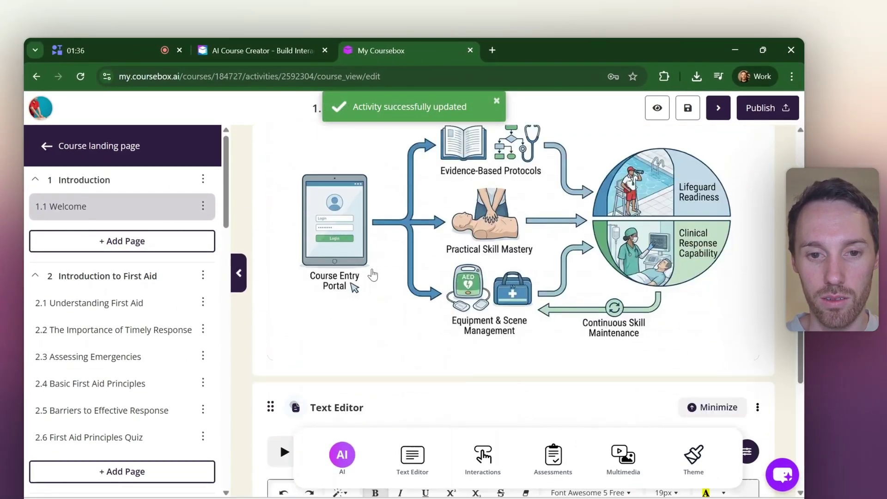
{"action": "scroll", "coordinate": [373, 272], "scroll_direction": "down", "scroll_amount": 8}
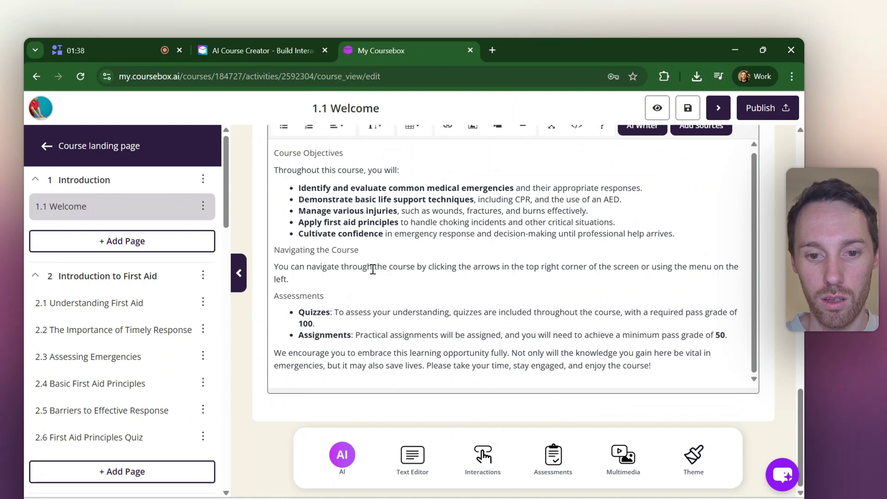
- Open page 2.1 Understanding First Aid and examine its blocks, including the Key Objectives and Role in Emergencies info tabs
{"action": "left_click", "coordinate": [92, 302]}
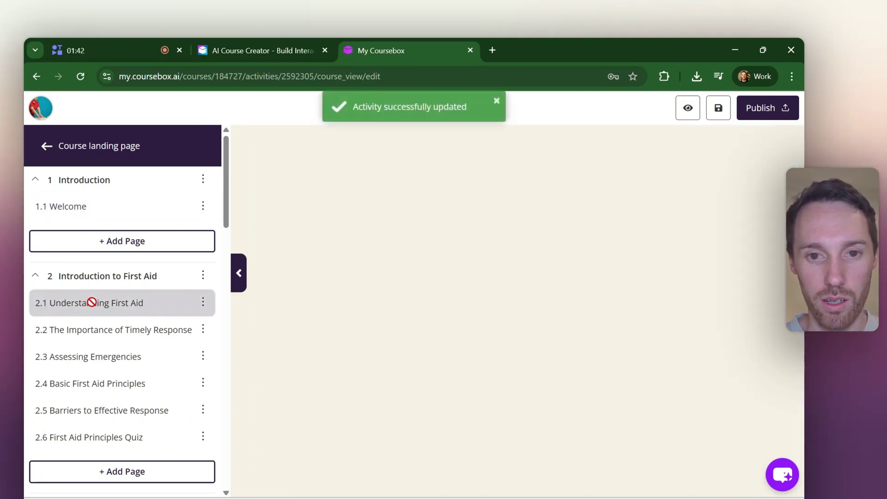
{"action": "scroll", "coordinate": [482, 352], "scroll_direction": "down", "scroll_amount": 10}
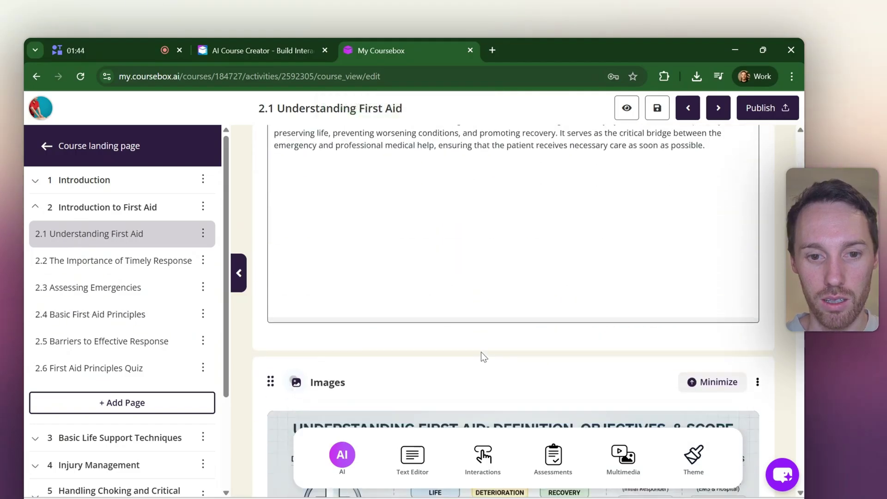
{"action": "scroll", "coordinate": [481, 352], "scroll_direction": "down", "scroll_amount": 5}
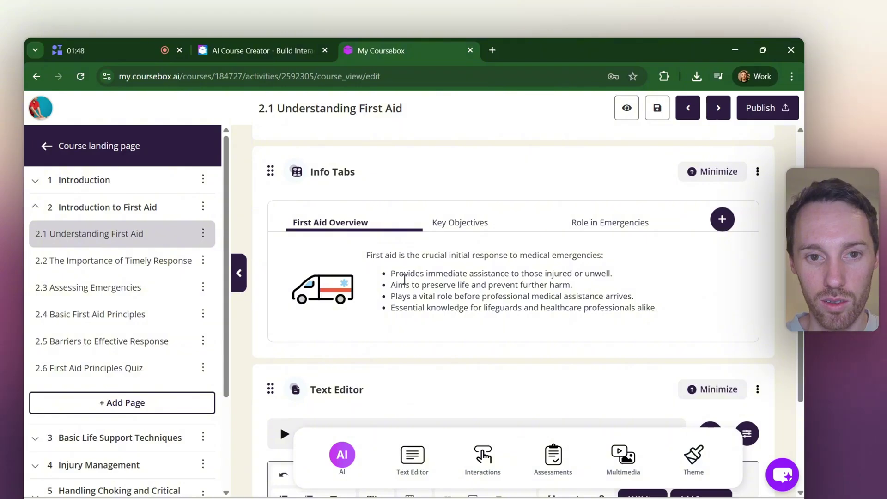
{"action": "left_click", "coordinate": [447, 223]}
{"action": "left_click", "coordinate": [634, 218]}
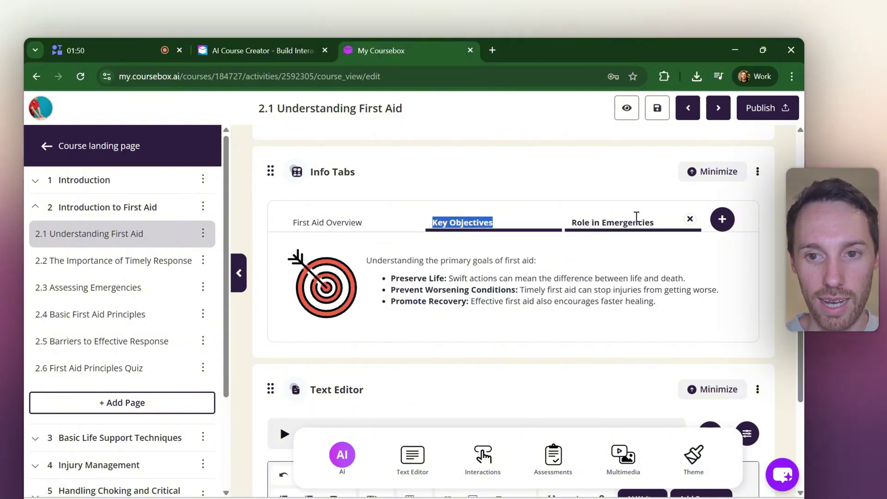
{"action": "scroll", "coordinate": [360, 338], "scroll_direction": "down", "scroll_amount": 8}
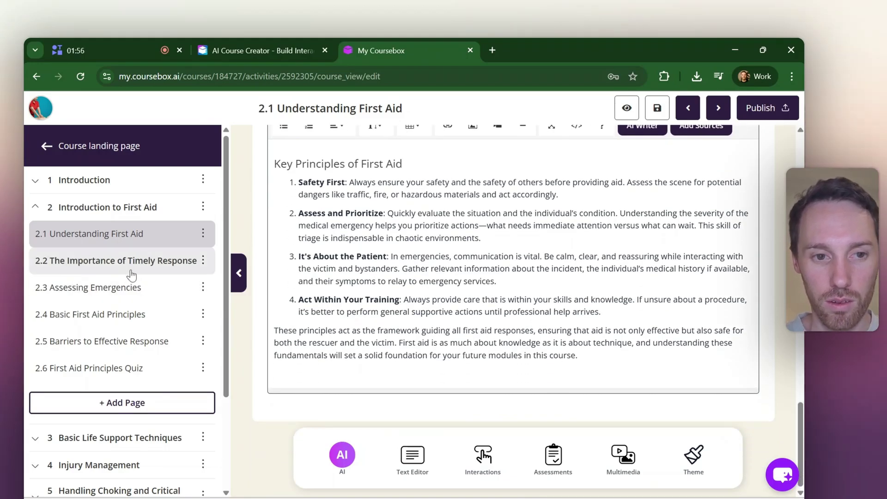
- Open page 2.2 The Importance of Timely Response and examine its video, the Consequences of Delay and First Aid Protocols accordion items, and its text
{"action": "left_click", "coordinate": [715, 116]}
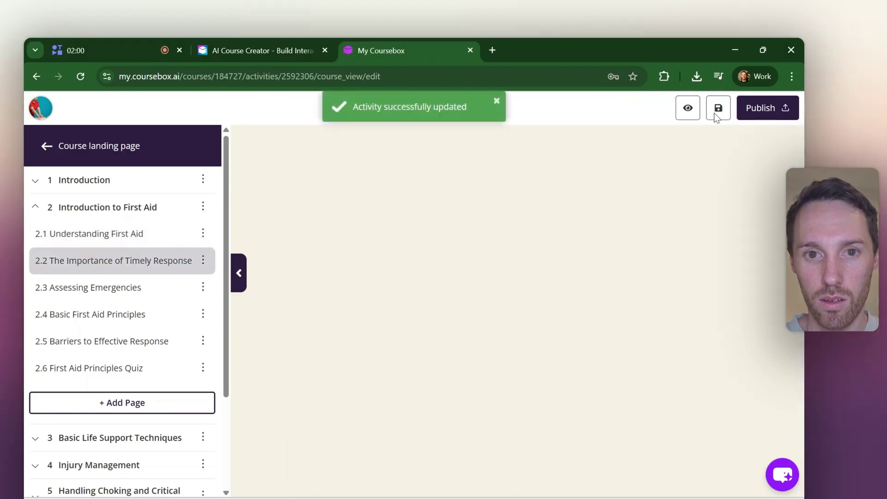
{"action": "scroll", "coordinate": [575, 305], "scroll_direction": "down", "scroll_amount": 5}
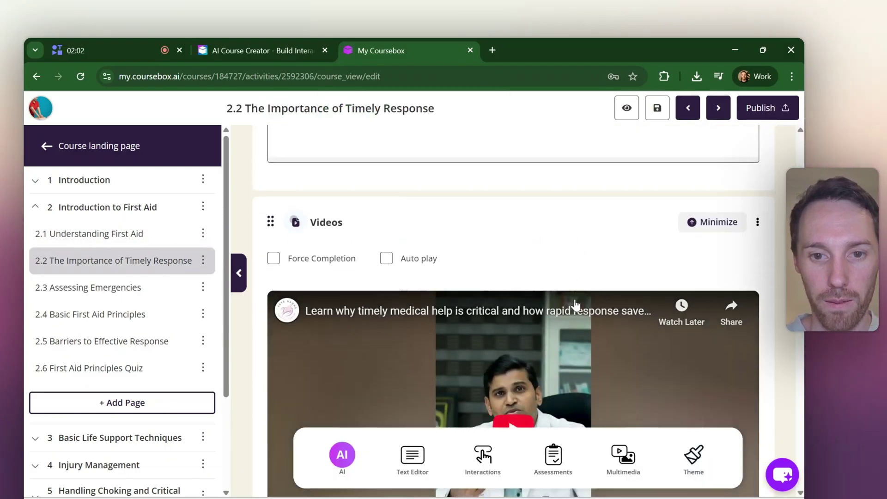
{"action": "scroll", "coordinate": [575, 305], "scroll_direction": "down", "scroll_amount": 3}
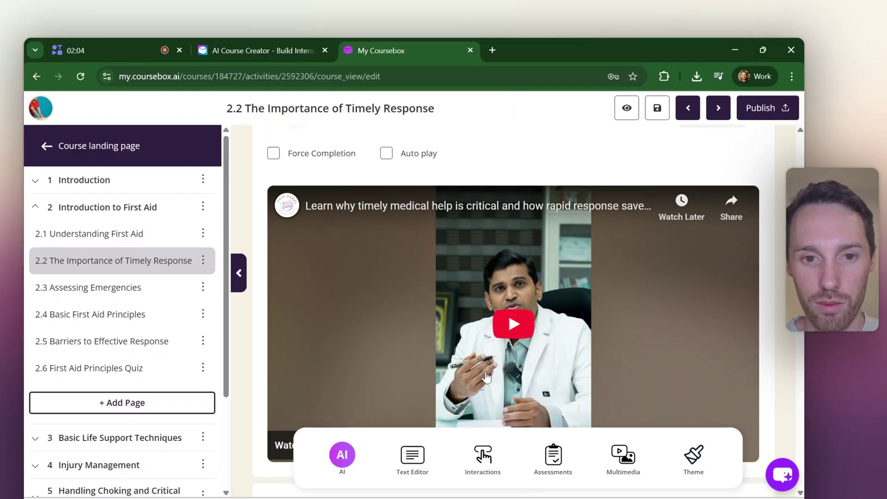
{"action": "scroll", "coordinate": [486, 377], "scroll_direction": "down", "scroll_amount": 8}
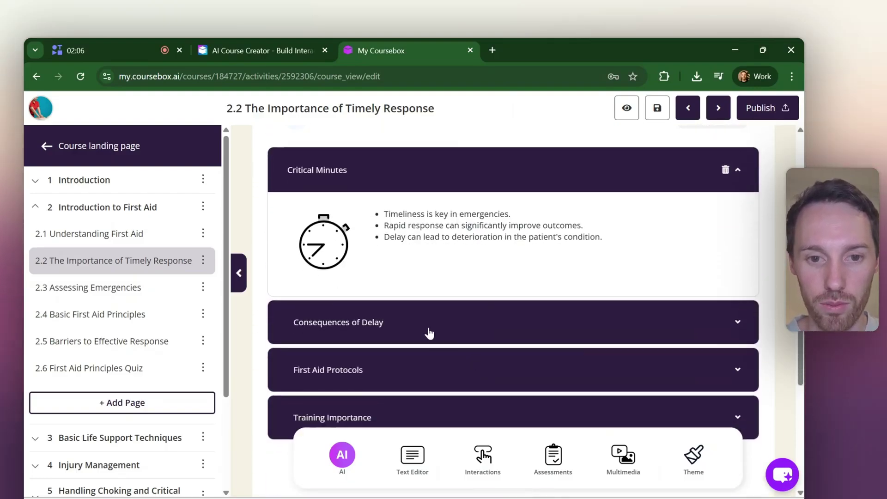
{"action": "left_click", "coordinate": [429, 332]}
{"action": "left_click", "coordinate": [398, 386]}
{"action": "scroll", "coordinate": [469, 337], "scroll_direction": "down", "scroll_amount": 5}
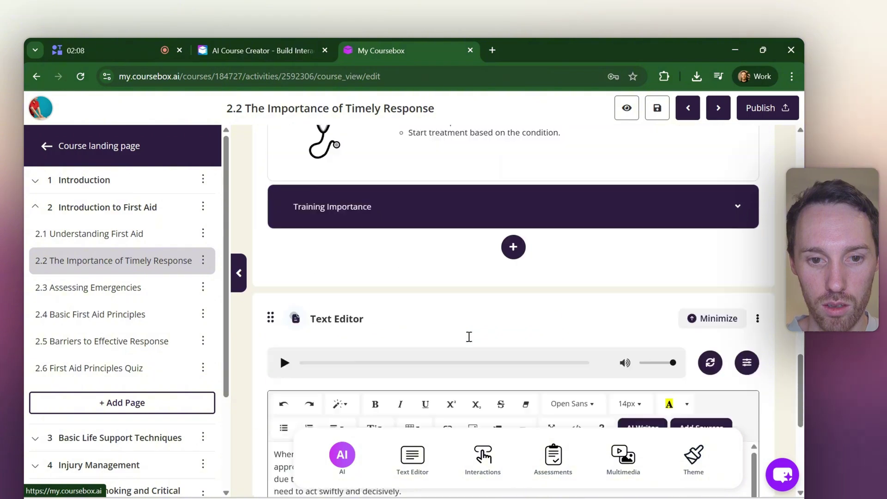
{"action": "scroll", "coordinate": [469, 337], "scroll_direction": "down", "scroll_amount": 8}
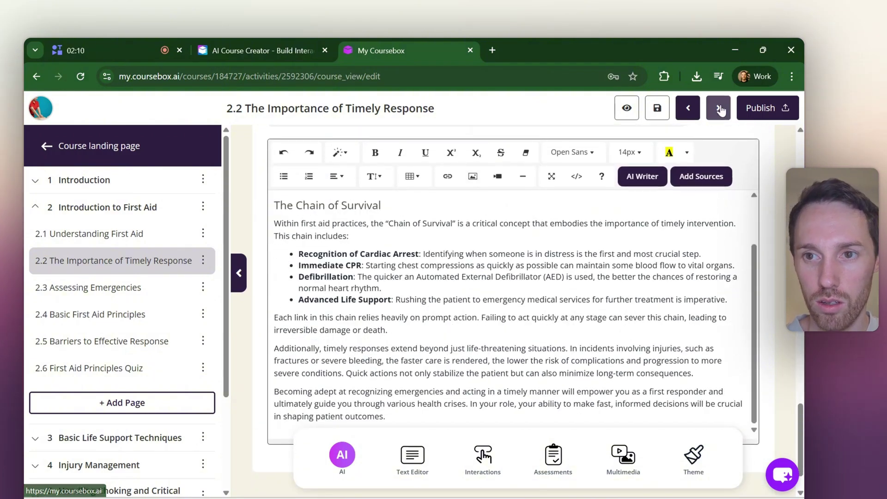
- Open page 2.3 Assessing Emergencies, preview it as a learner, collapse the course outline and dismiss the chat greeting
{"action": "left_click", "coordinate": [720, 109]}
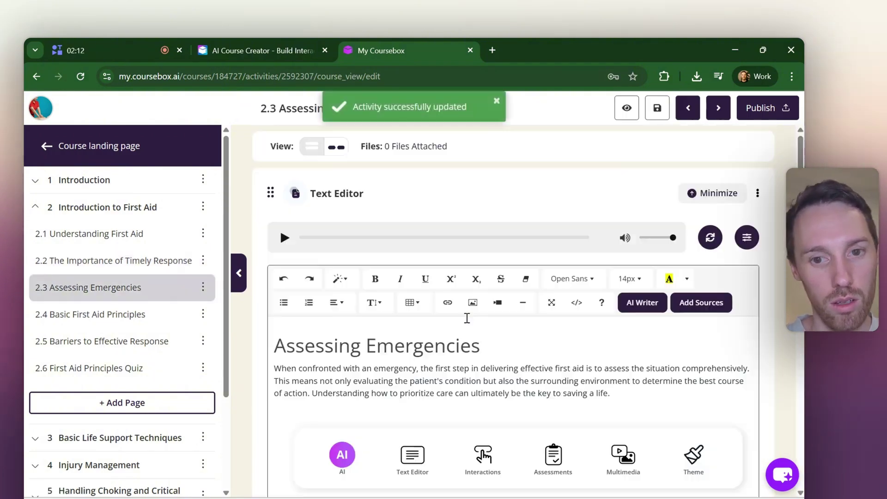
{"action": "scroll", "coordinate": [468, 322], "scroll_direction": "down", "scroll_amount": 10}
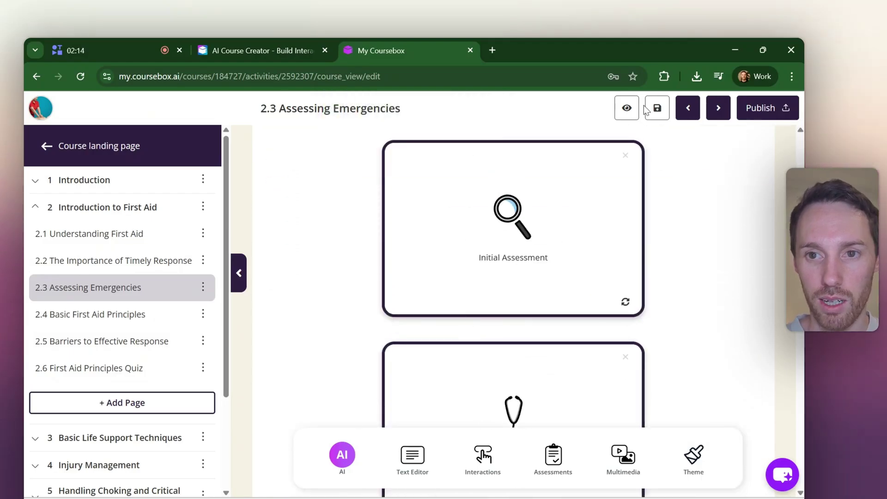
{"action": "left_click", "coordinate": [627, 108]}
{"action": "scroll", "coordinate": [647, 347], "scroll_direction": "up", "scroll_amount": 3}
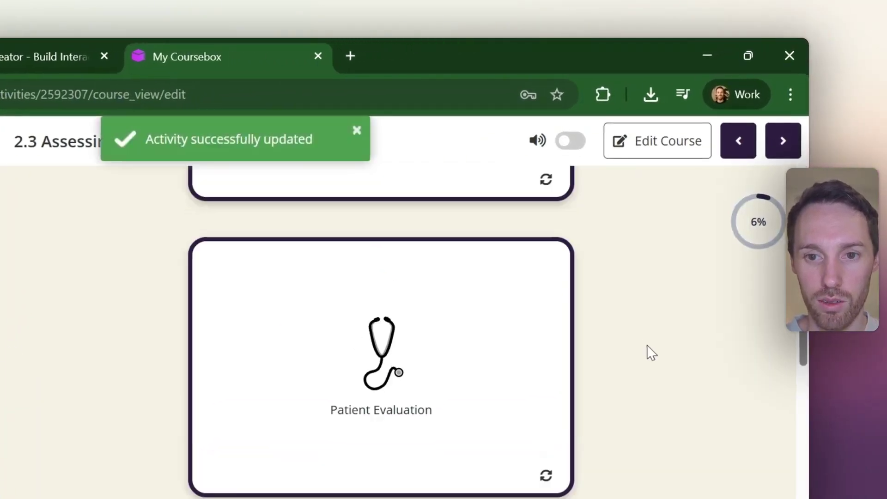
{"action": "scroll", "coordinate": [648, 343], "scroll_direction": "down", "scroll_amount": 2}
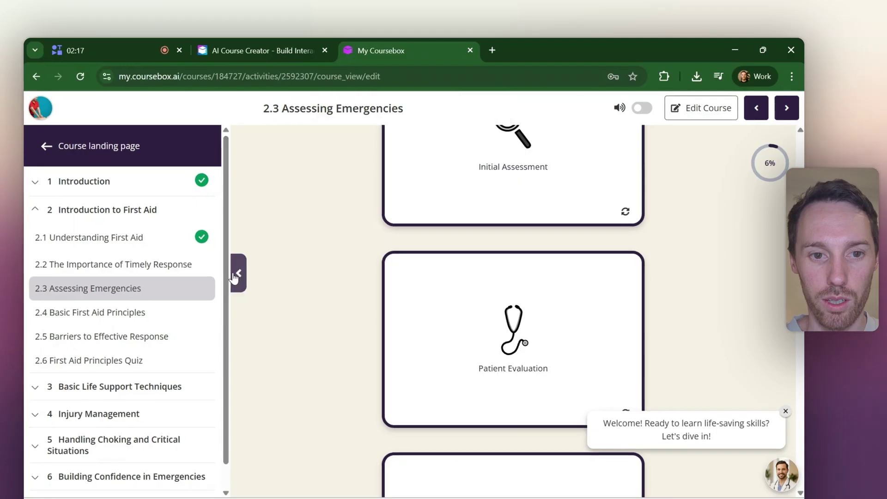
{"action": "left_click", "coordinate": [237, 273]}
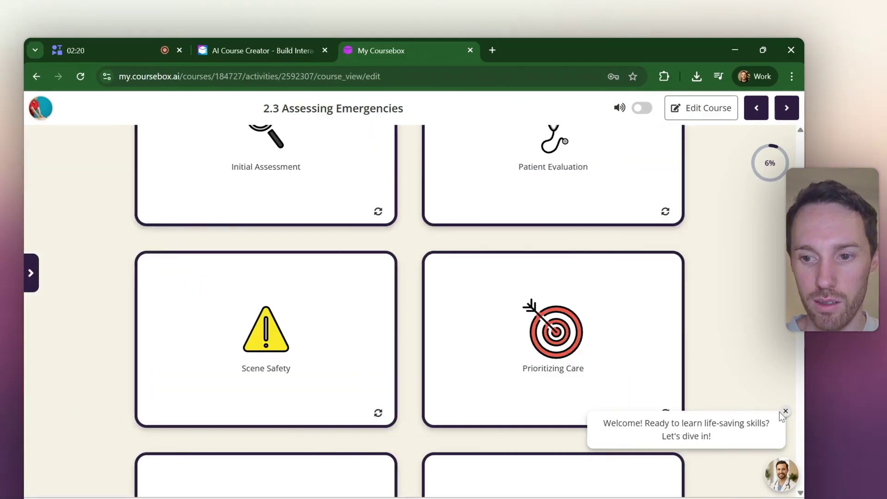
{"action": "left_click", "coordinate": [785, 411]}
- Flip the Initial Assessment, Patient Evaluation and Call for Help flashcards and review the rest of the page
{"action": "scroll", "coordinate": [591, 282], "scroll_direction": "up", "scroll_amount": 3}
{"action": "left_click", "coordinate": [363, 311]}
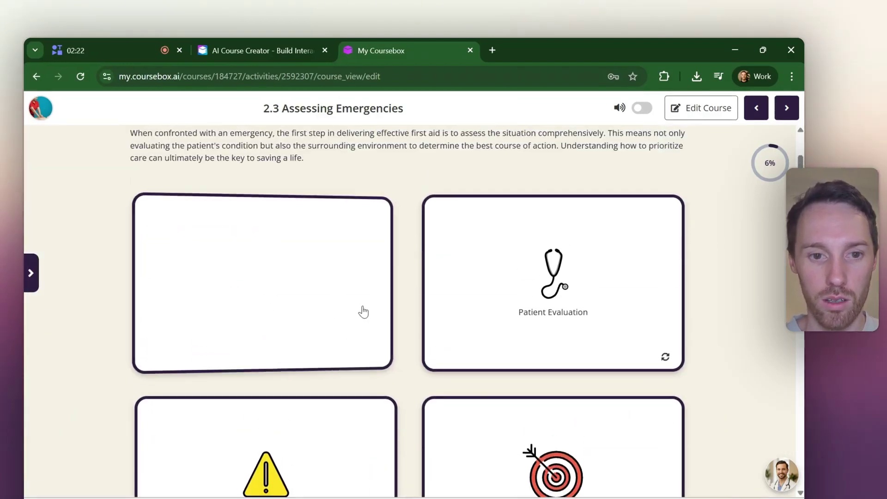
{"action": "left_click", "coordinate": [536, 344]}
{"action": "scroll", "coordinate": [392, 333], "scroll_direction": "down", "scroll_amount": 5}
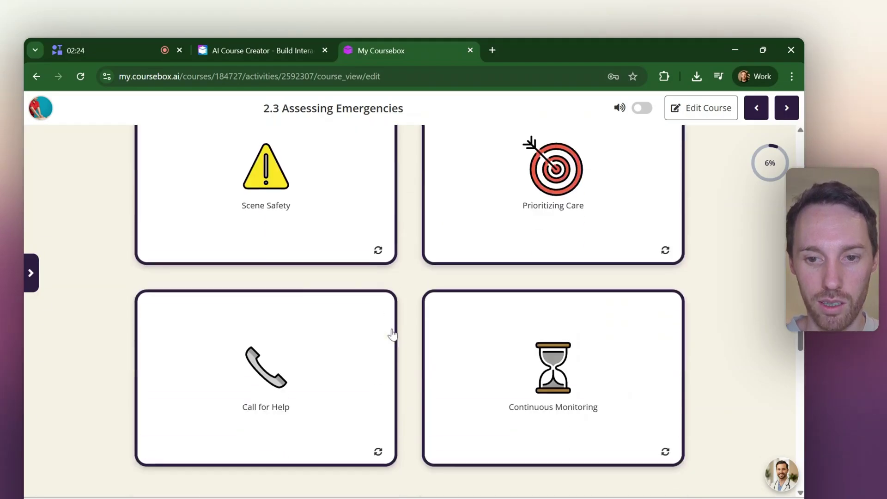
{"action": "scroll", "coordinate": [393, 333], "scroll_direction": "down", "scroll_amount": 2}
{"action": "left_click", "coordinate": [333, 305]}
{"action": "scroll", "coordinate": [677, 303], "scroll_direction": "down", "scroll_amount": 1}
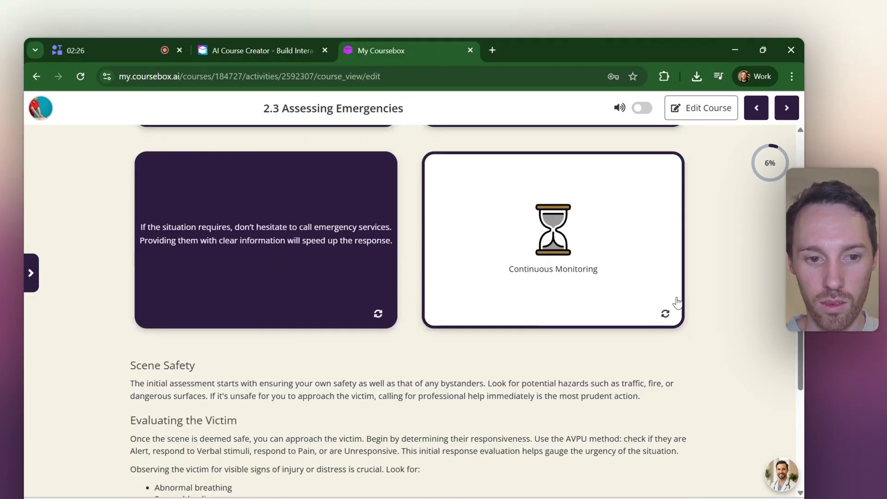
{"action": "scroll", "coordinate": [677, 302], "scroll_direction": "down", "scroll_amount": 5}
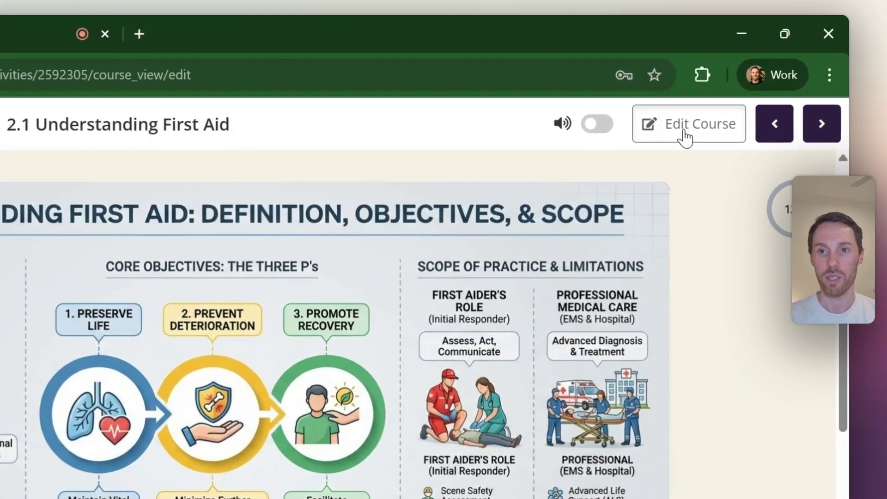
- Switch page 2.1 Understanding First Aid to editing and open the course theme options
{"action": "left_click", "coordinate": [685, 134]}
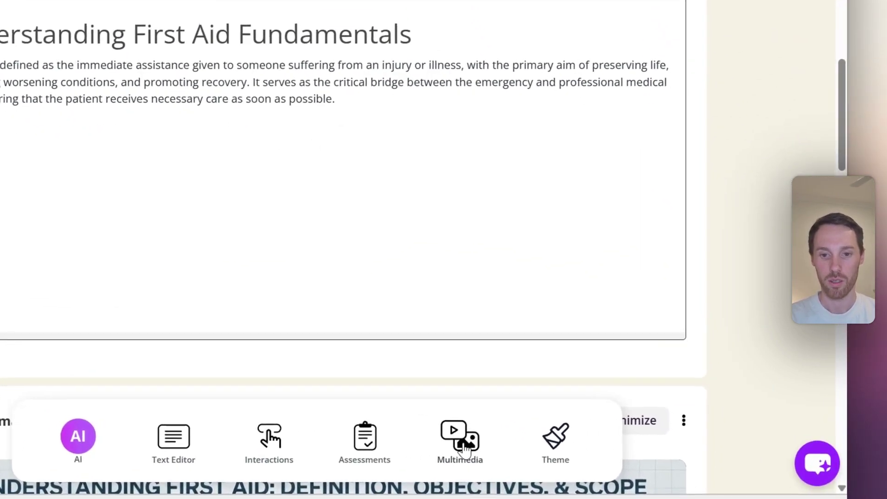
{"action": "left_click", "coordinate": [546, 461]}
{"action": "left_click", "coordinate": [518, 180]}
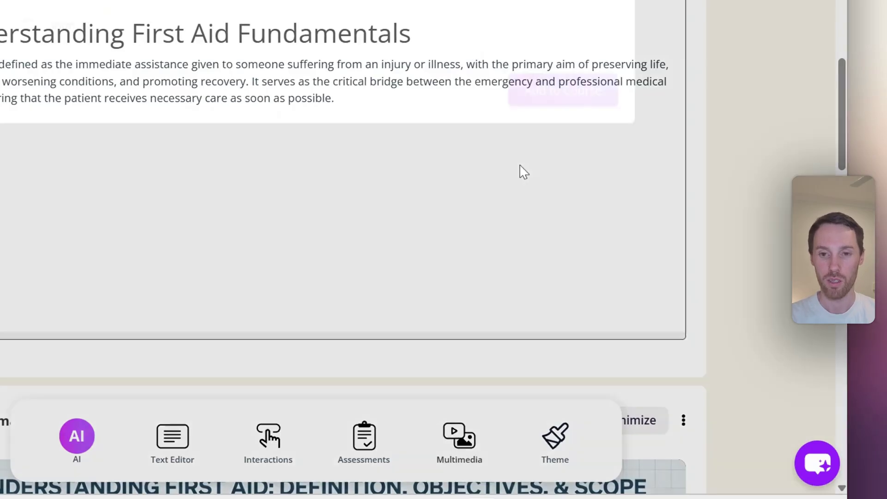